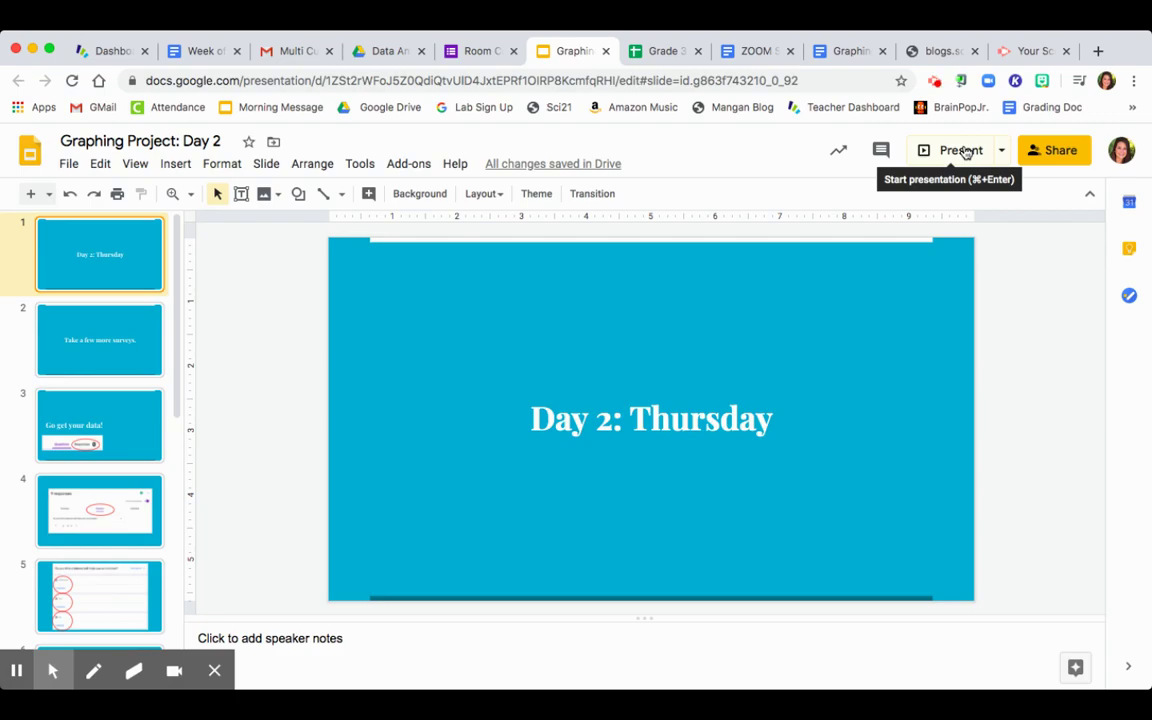
# Present the Graphing Project: Day 2 deck full screen from the Day 2: Thursday title slide
pyautogui.click(962, 150)
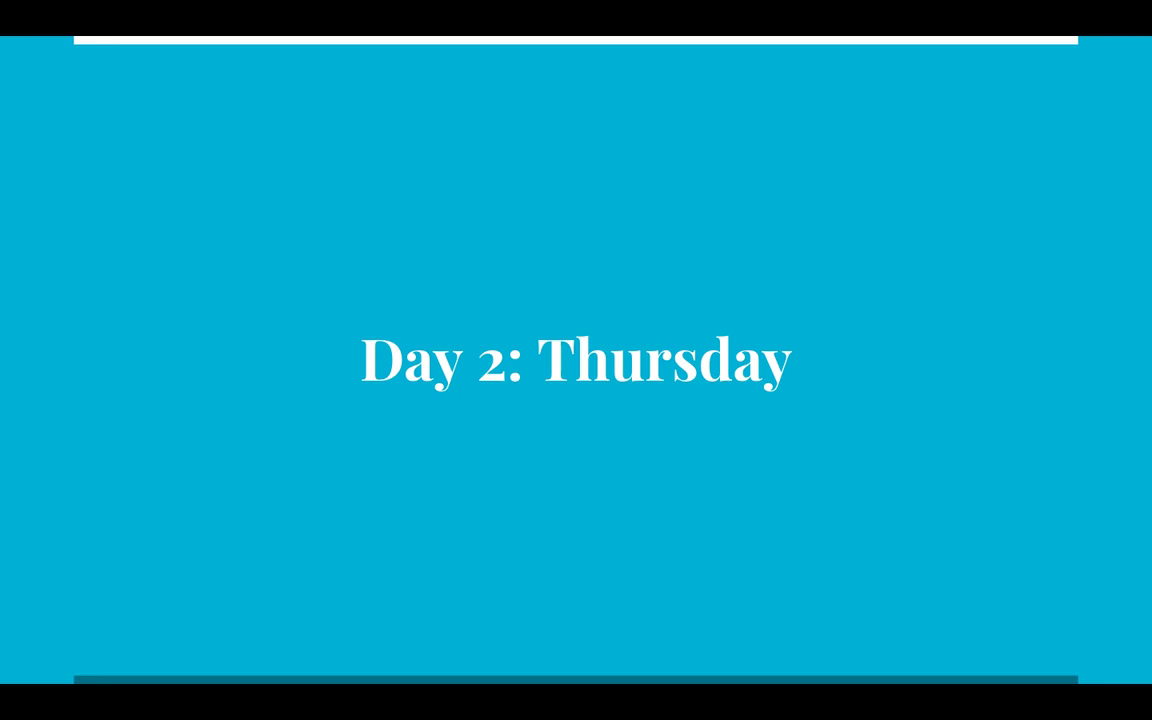
# Advance the slideshow to the 'Take a few more surveys.' slide
pyautogui.press('Right')
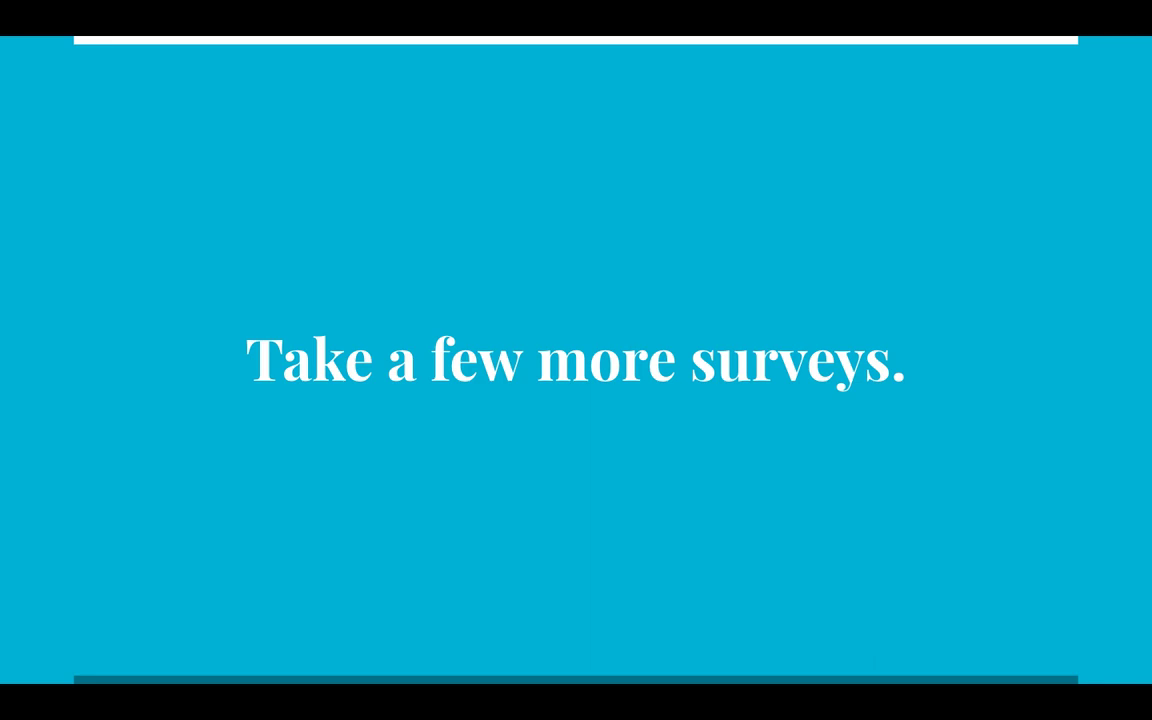
# Advance to the balance ball survey results slide showing Sometimes 6, Yes 2, No 1
pyautogui.press('Right')
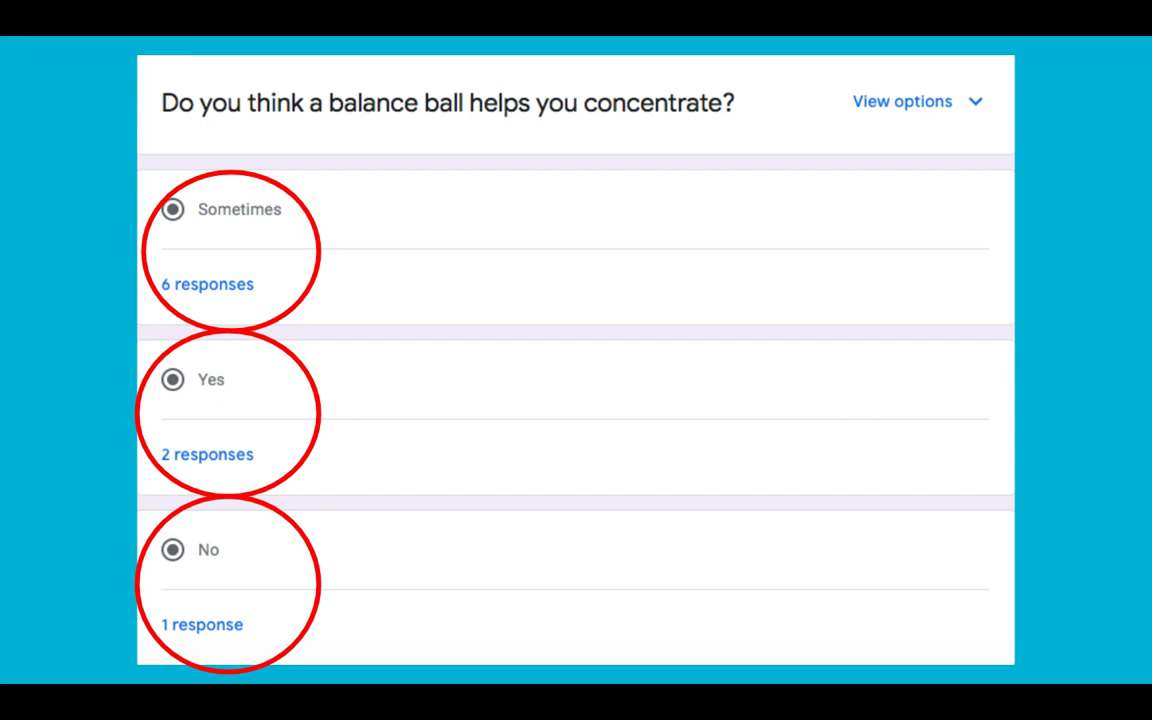
# End the slideshow and switch to the Room Color form tab with 22 responses
pyautogui.press('Escape')
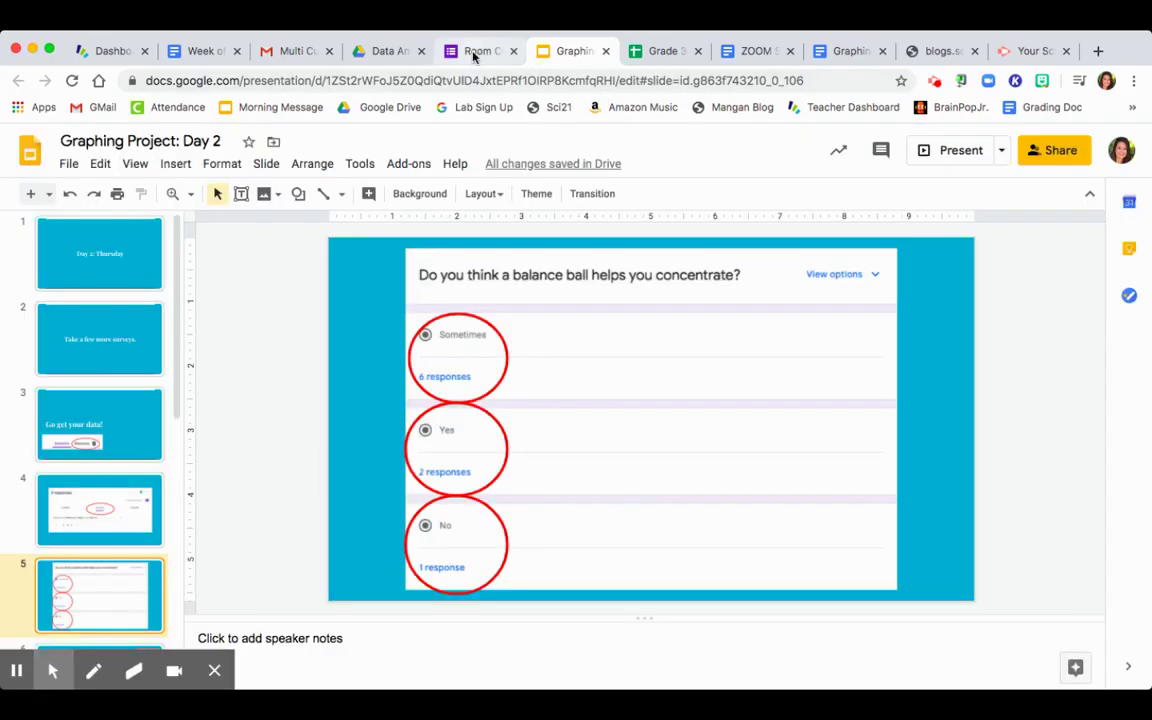
pyautogui.click(476, 52)
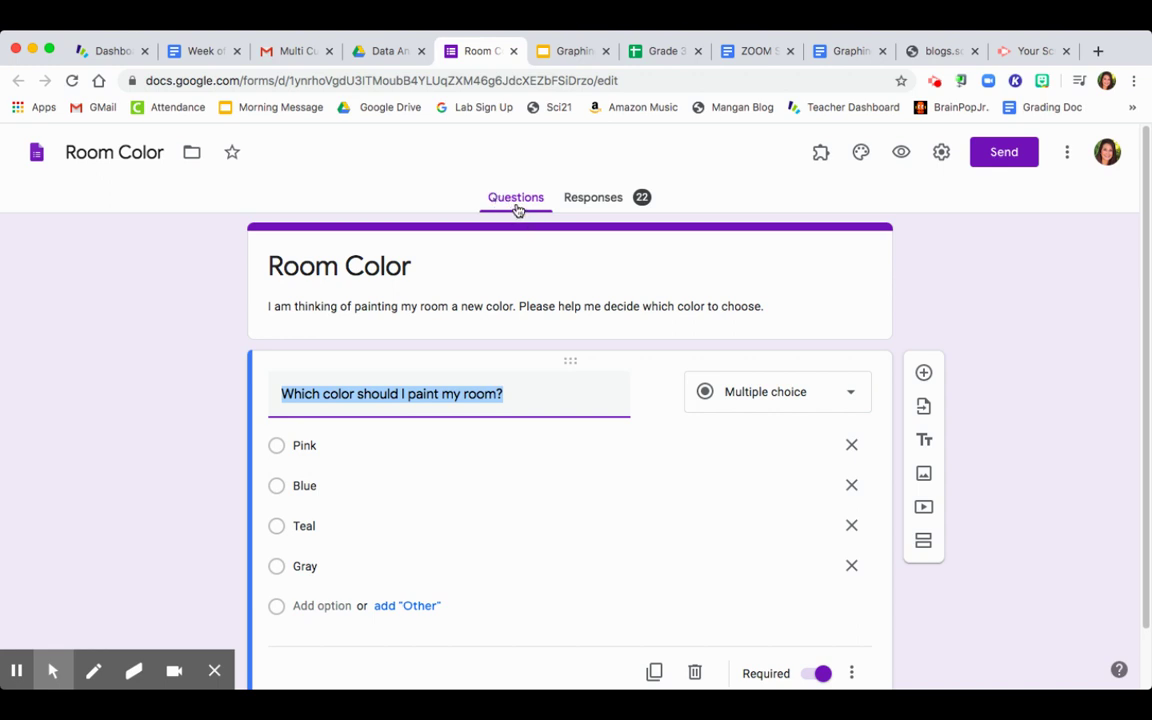
# Show the Room Color form's collected responses
pyautogui.click(602, 206)
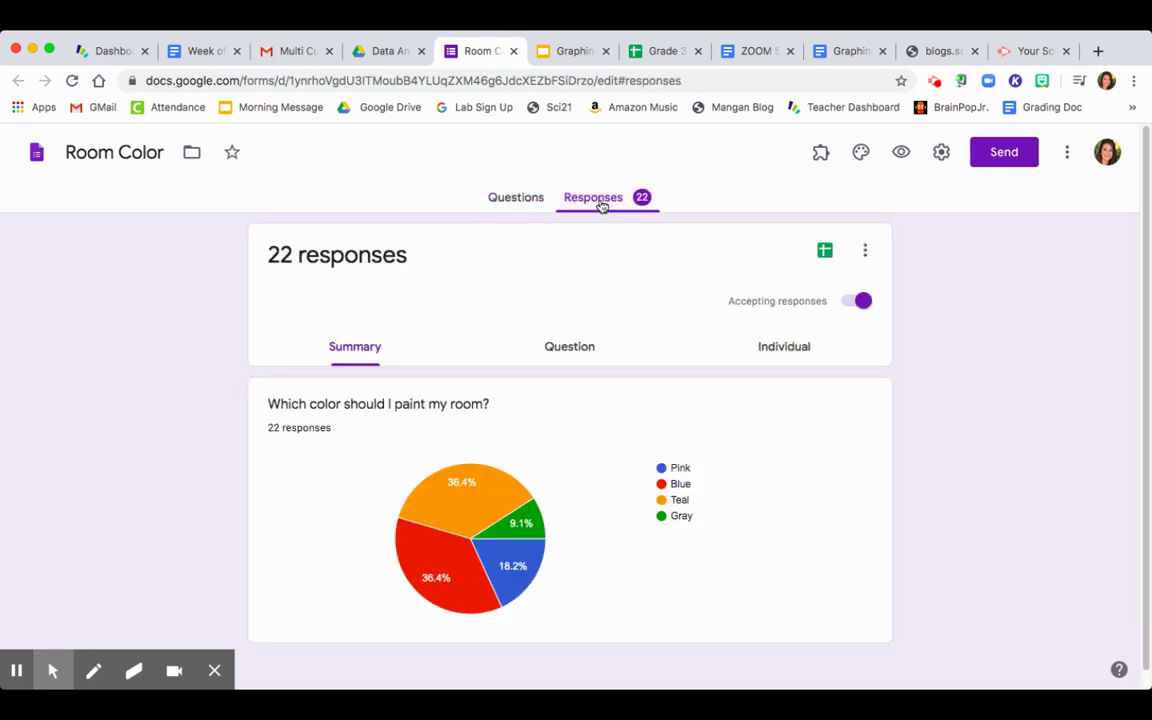
pyautogui.scroll(-1, 398, 548)
pyautogui.scroll(1, 398, 548)
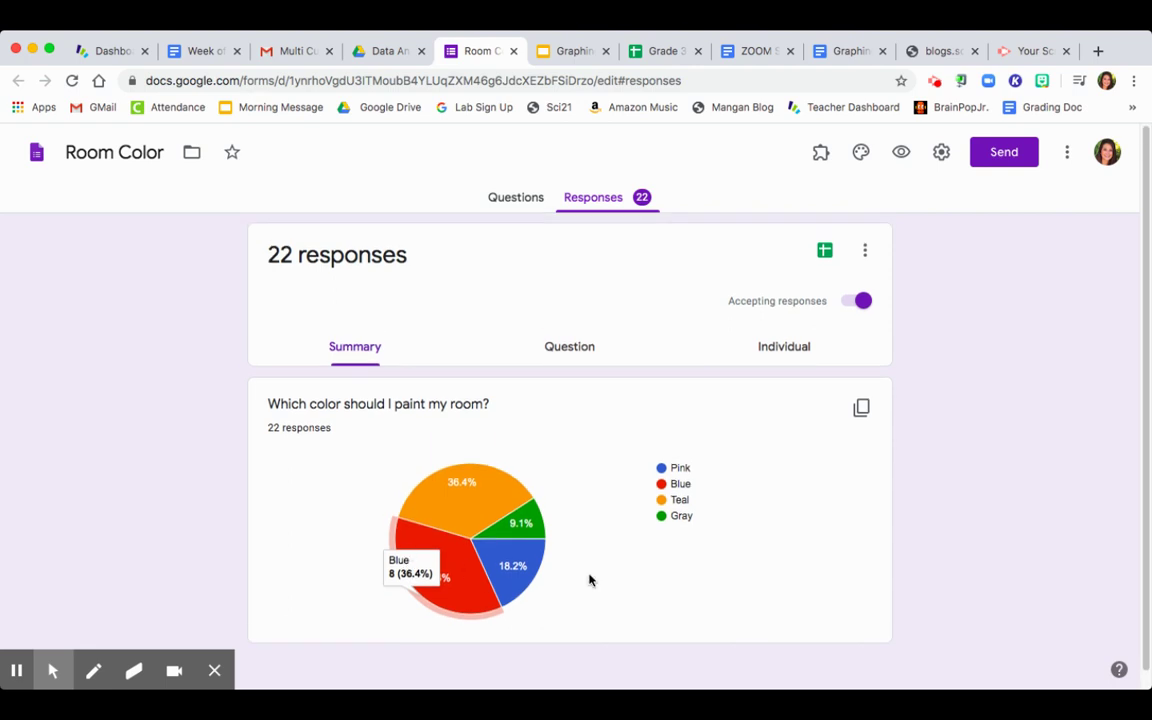
pyautogui.moveTo(422, 537)
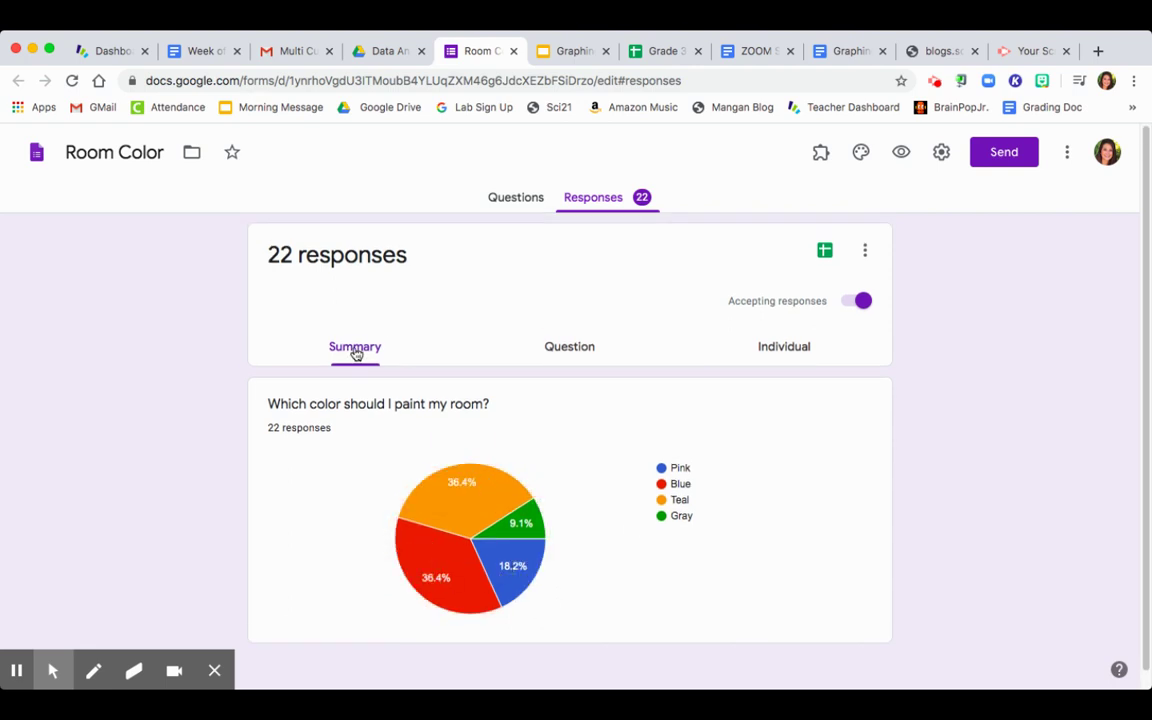
# View responses by question and review the Blue, Teal, Pink and Gray vote counts
pyautogui.click(570, 346)
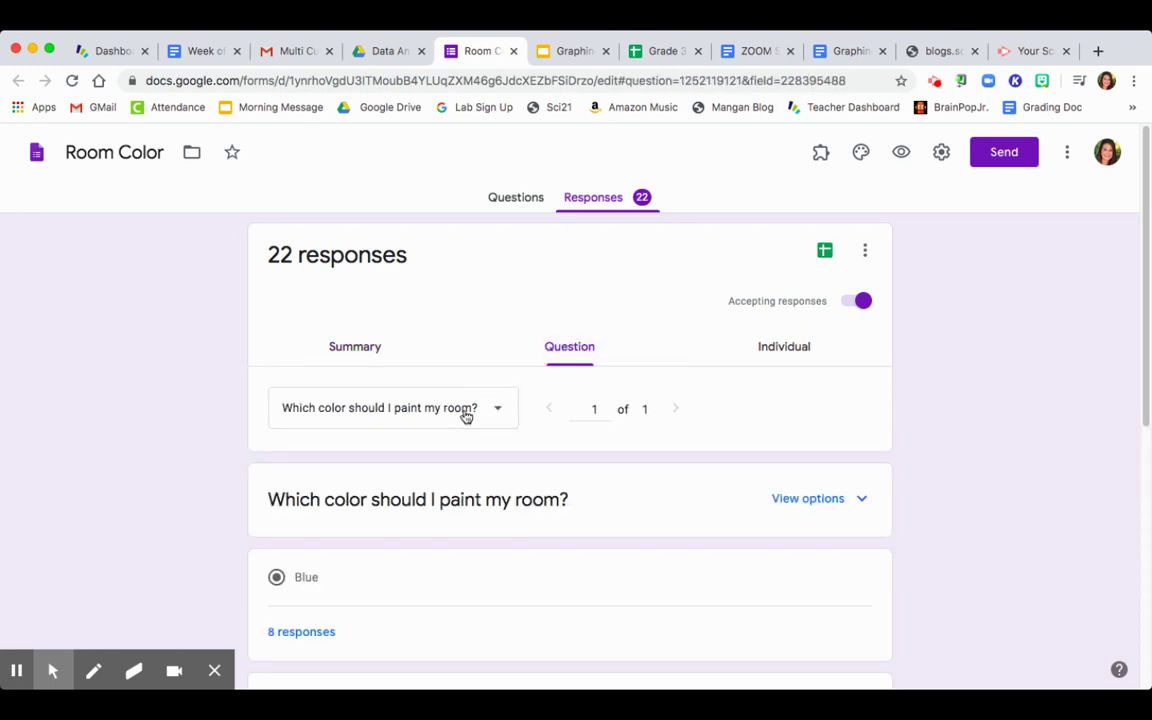
pyautogui.scroll(-2, 465, 417)
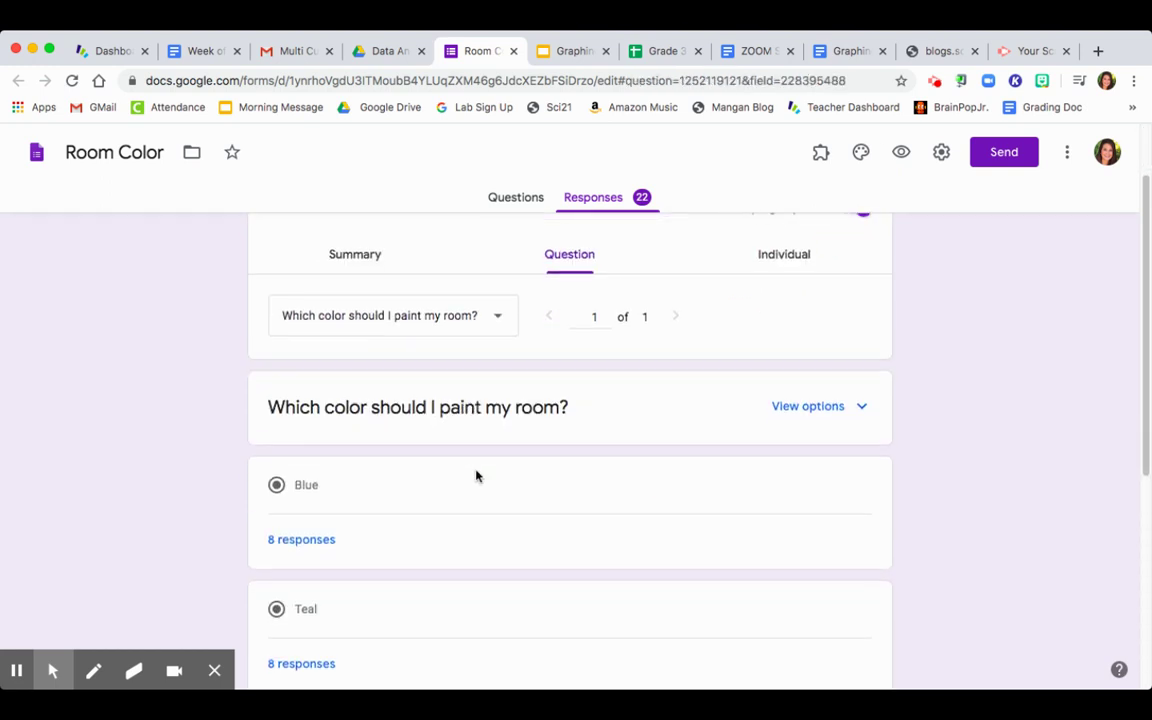
pyautogui.scroll(-3, 476, 477)
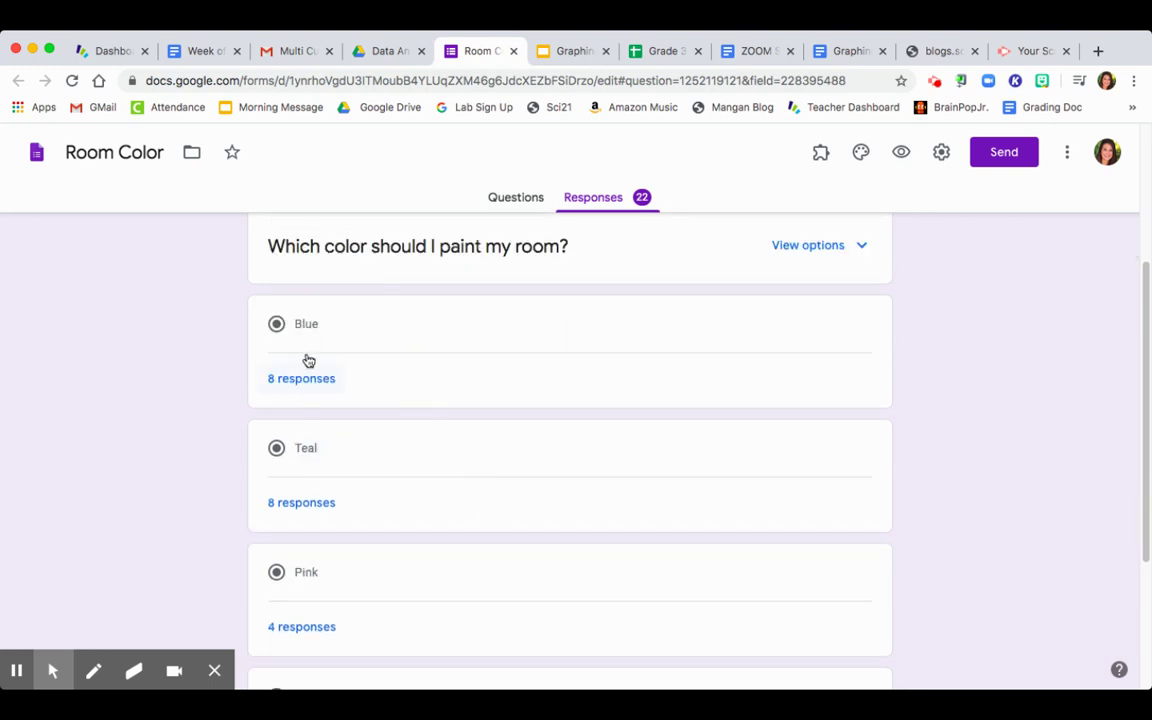
pyautogui.scroll(-3, 307, 470)
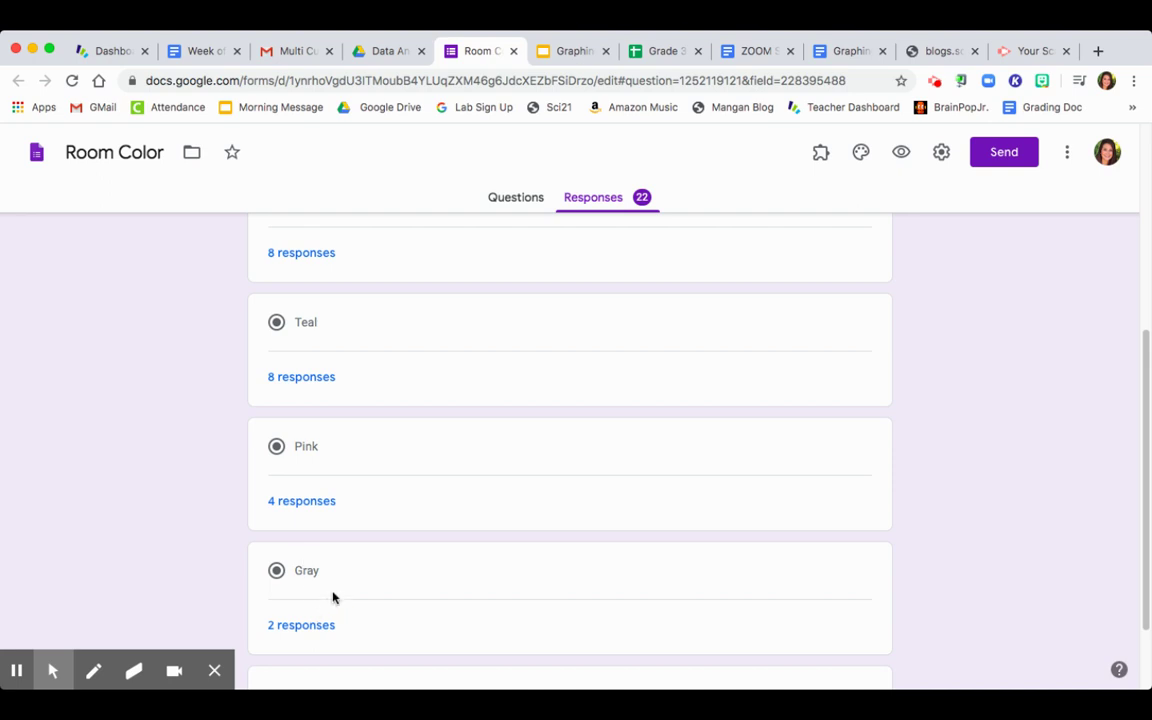
pyautogui.scroll(5, 444, 528)
pyautogui.scroll(-5, 444, 529)
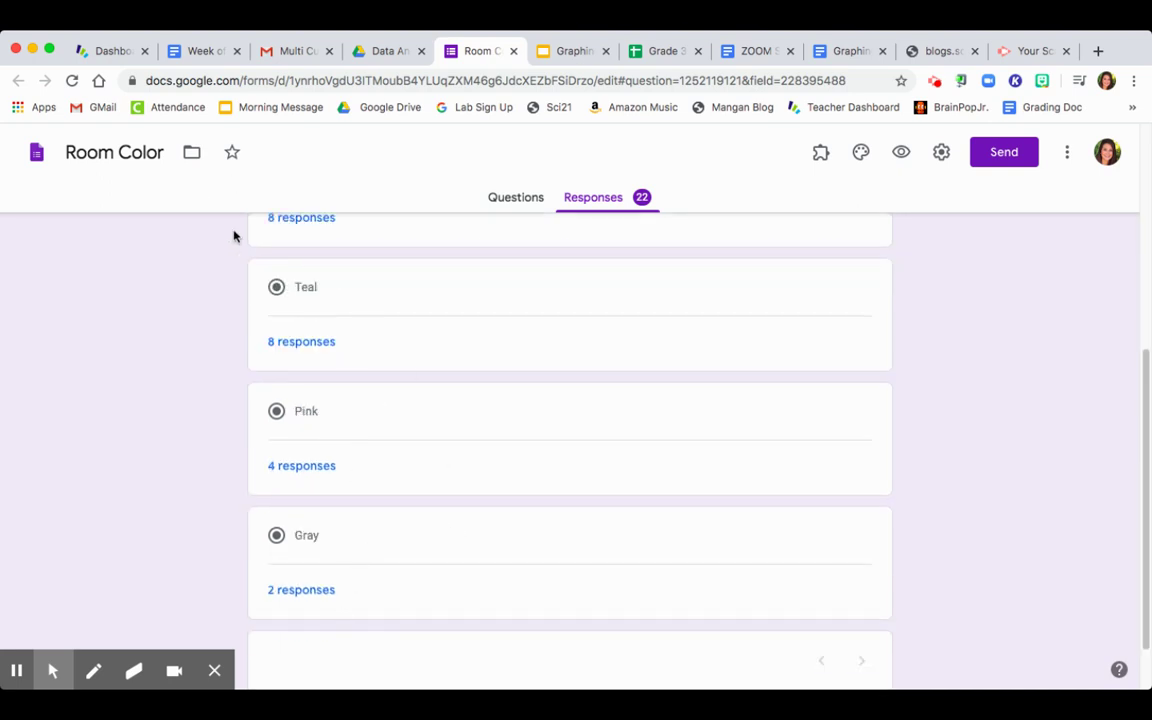
pyautogui.scroll(3, 380, 420)
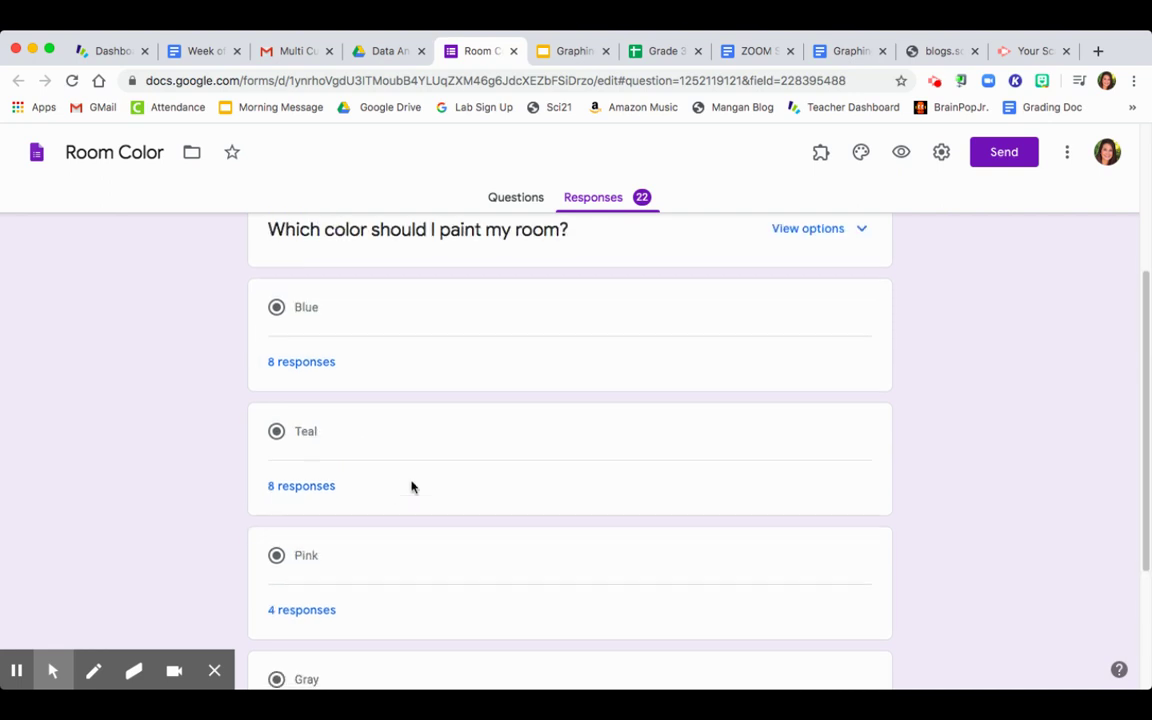
pyautogui.scroll(-1, 411, 483)
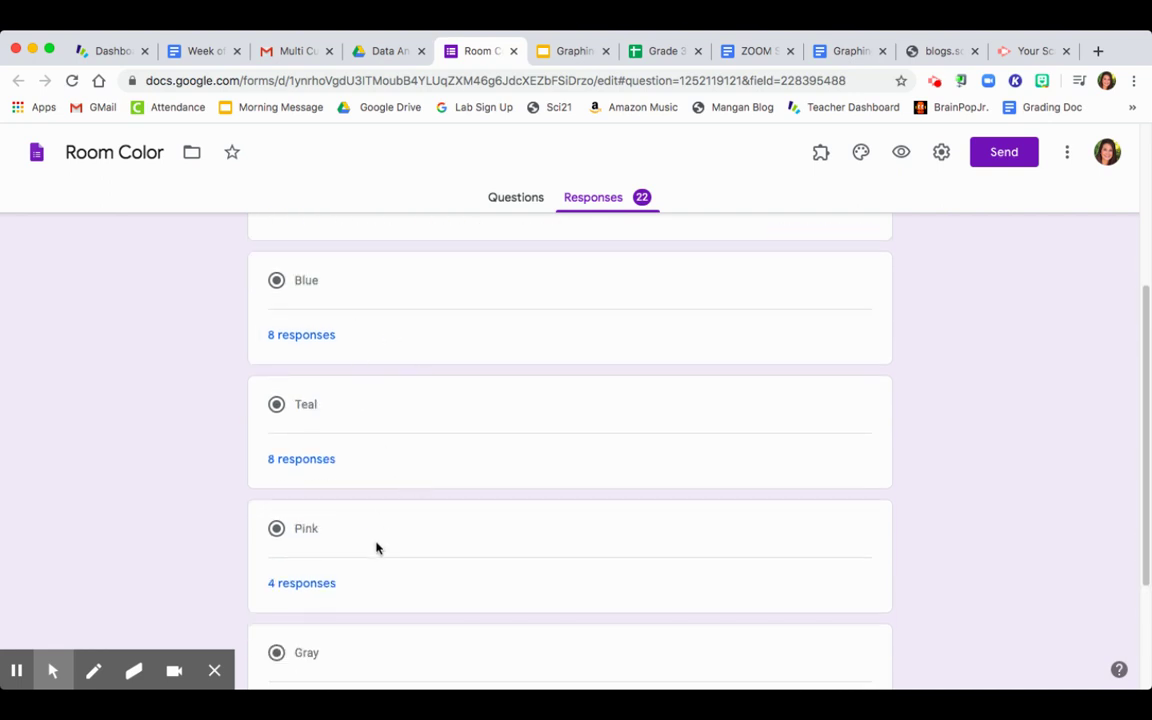
pyautogui.scroll(3, 377, 546)
pyautogui.scroll(3, 380, 545)
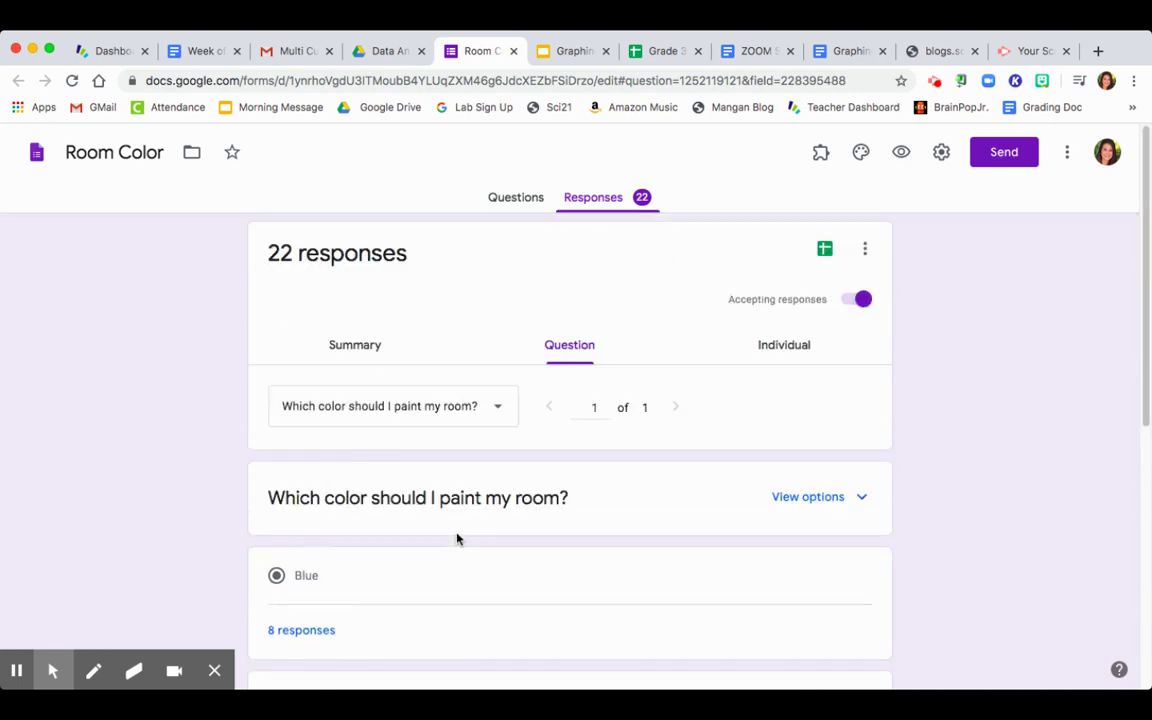
# Review per-question colour tallies (Teal 8, Pink 4, Gray 2), then present the Graphing Project deck
pyautogui.click(518, 197)
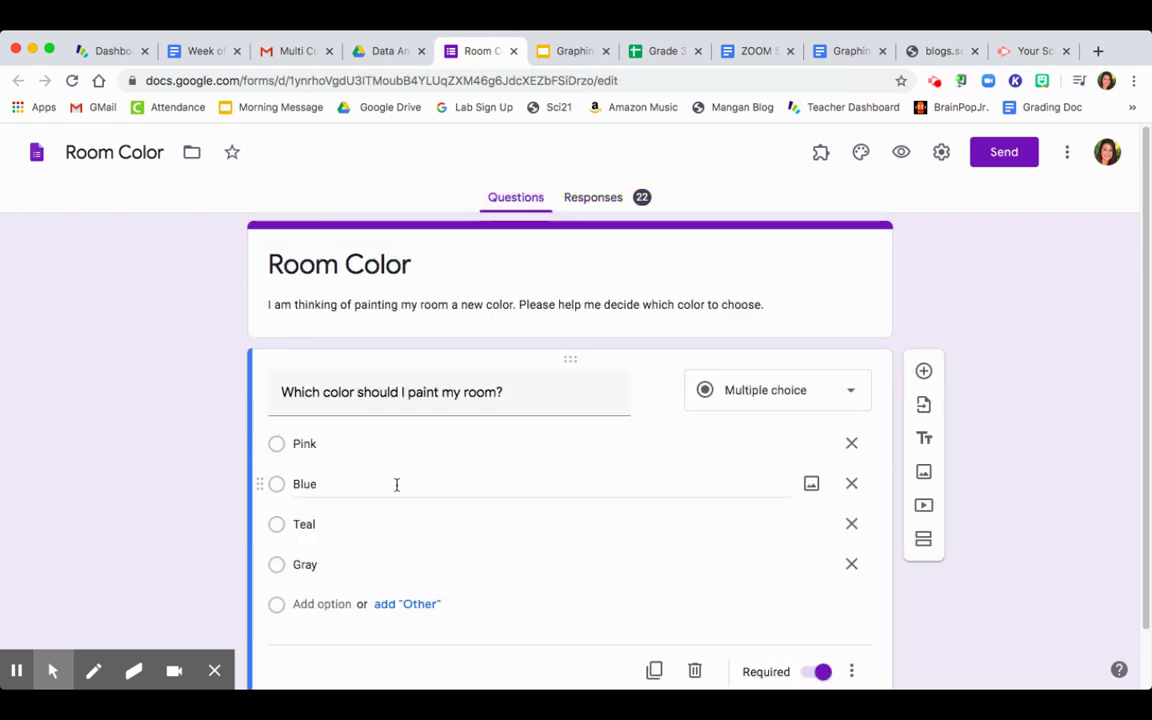
pyautogui.click(597, 199)
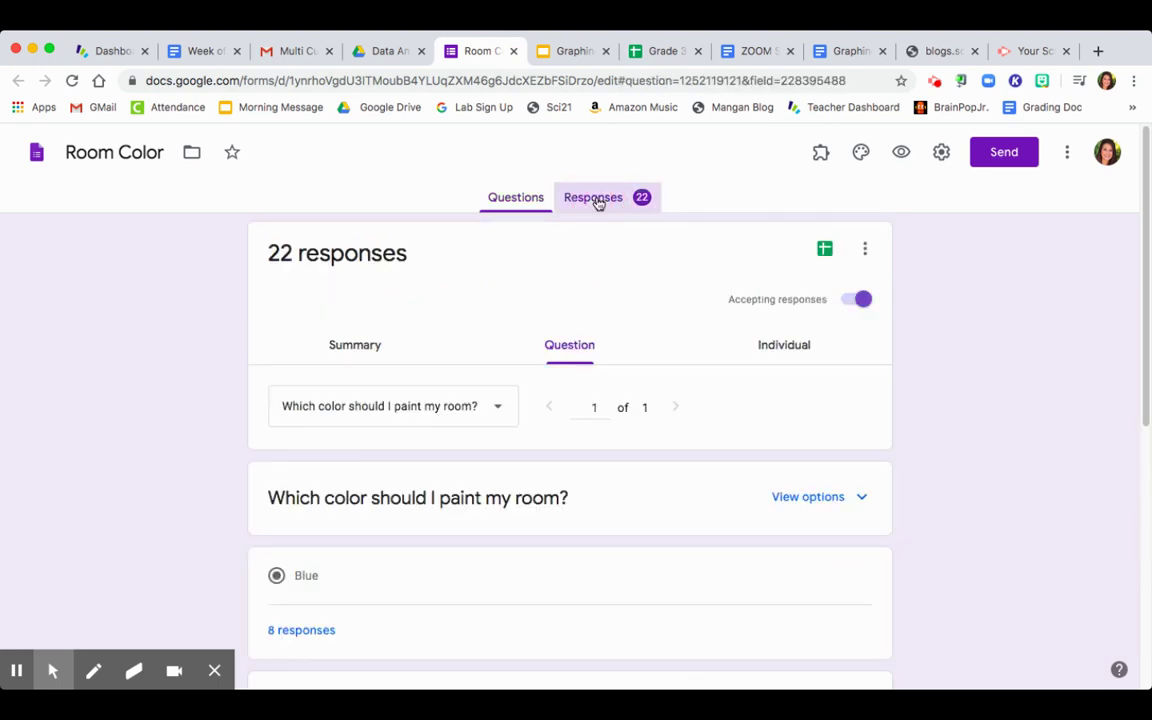
pyautogui.click(576, 360)
pyautogui.scroll(-2, 576, 360)
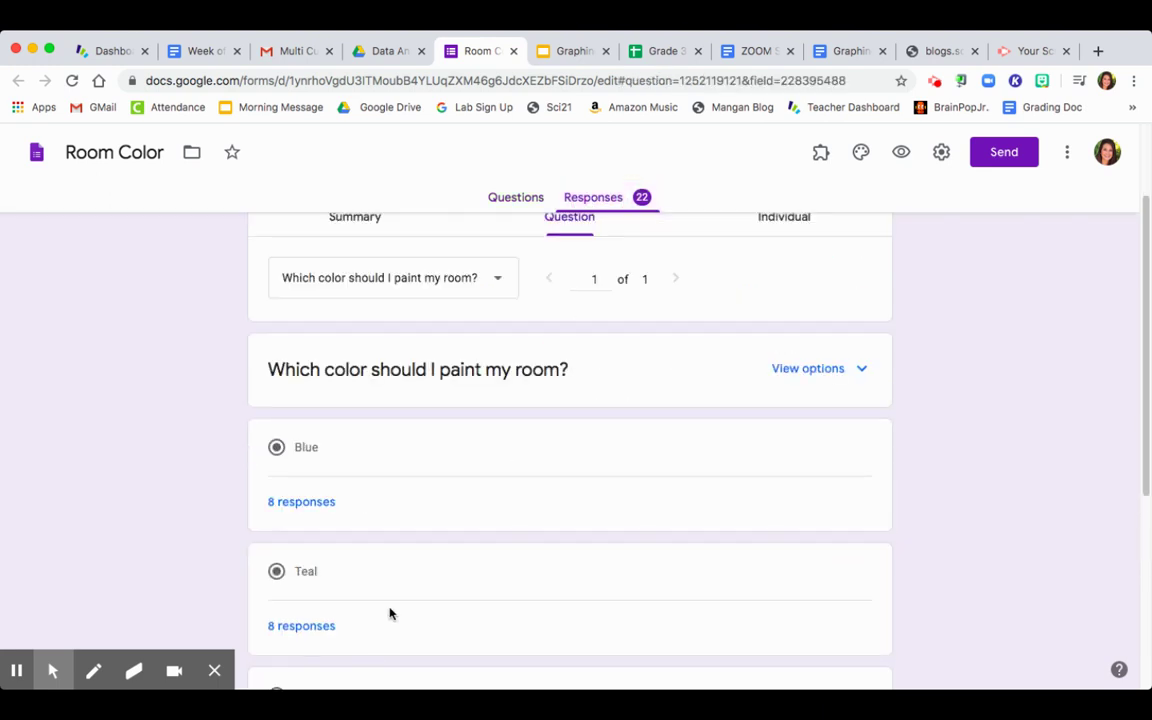
pyautogui.scroll(-3, 390, 614)
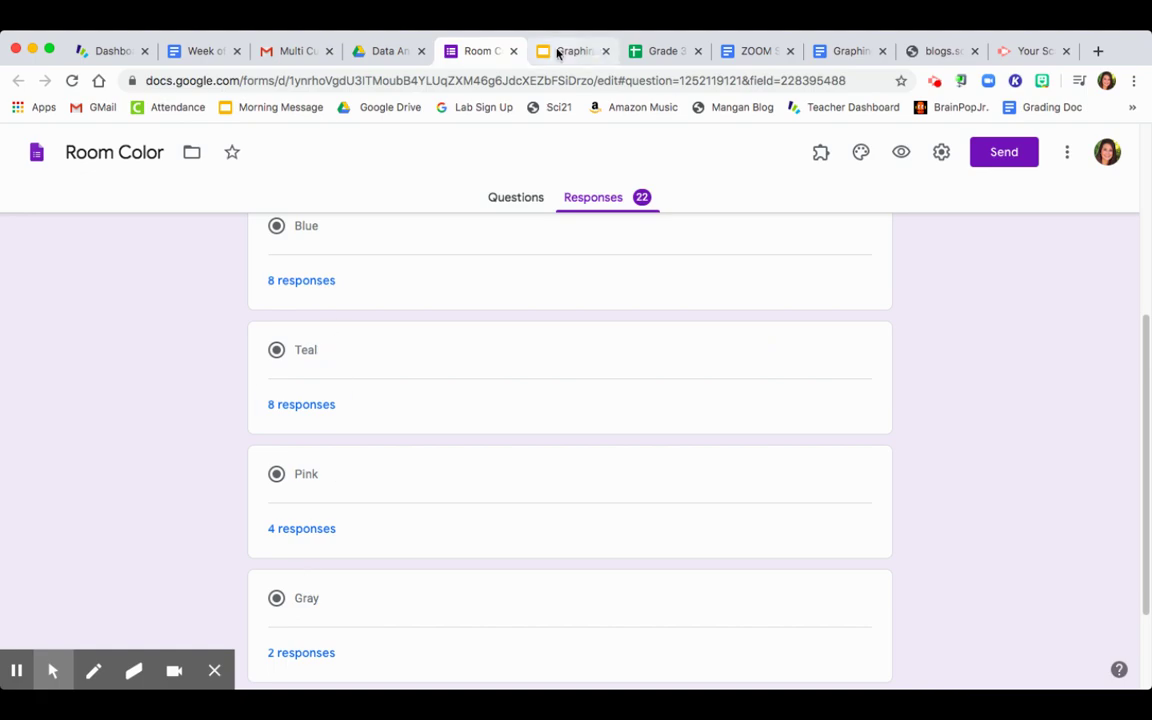
pyautogui.click(558, 53)
pyautogui.click(946, 149)
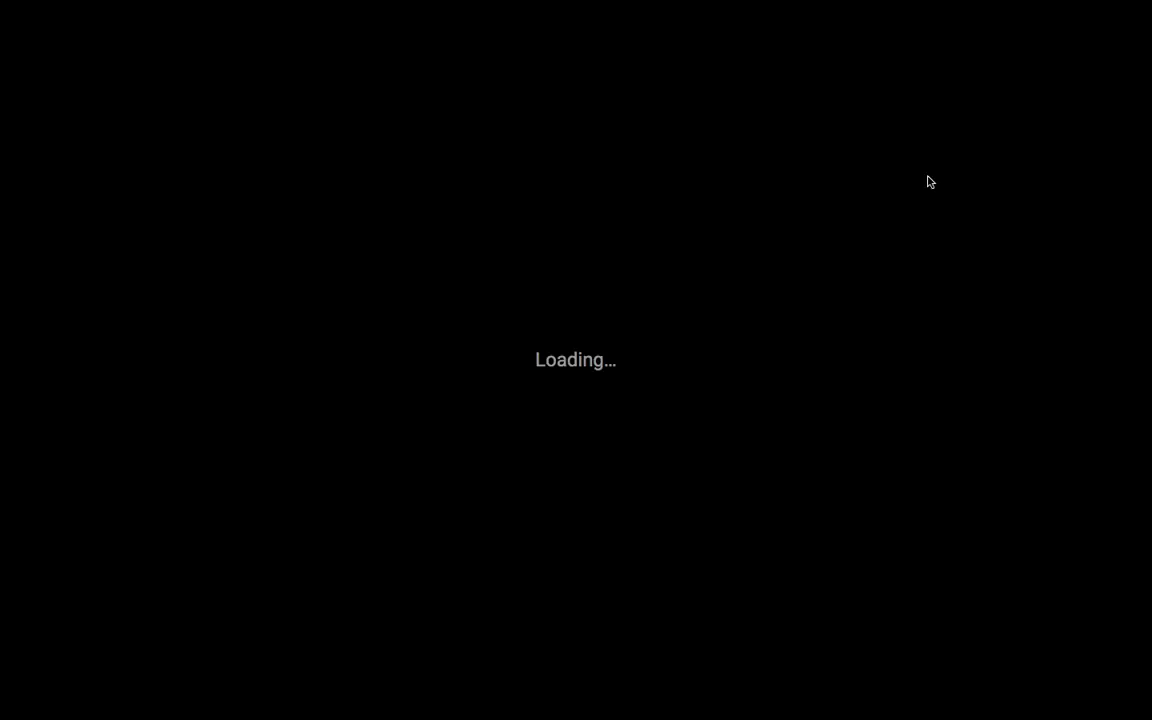
# Advance to the Answer Choice/Total table slide, then exit to editing slide 6
pyautogui.press('Right')
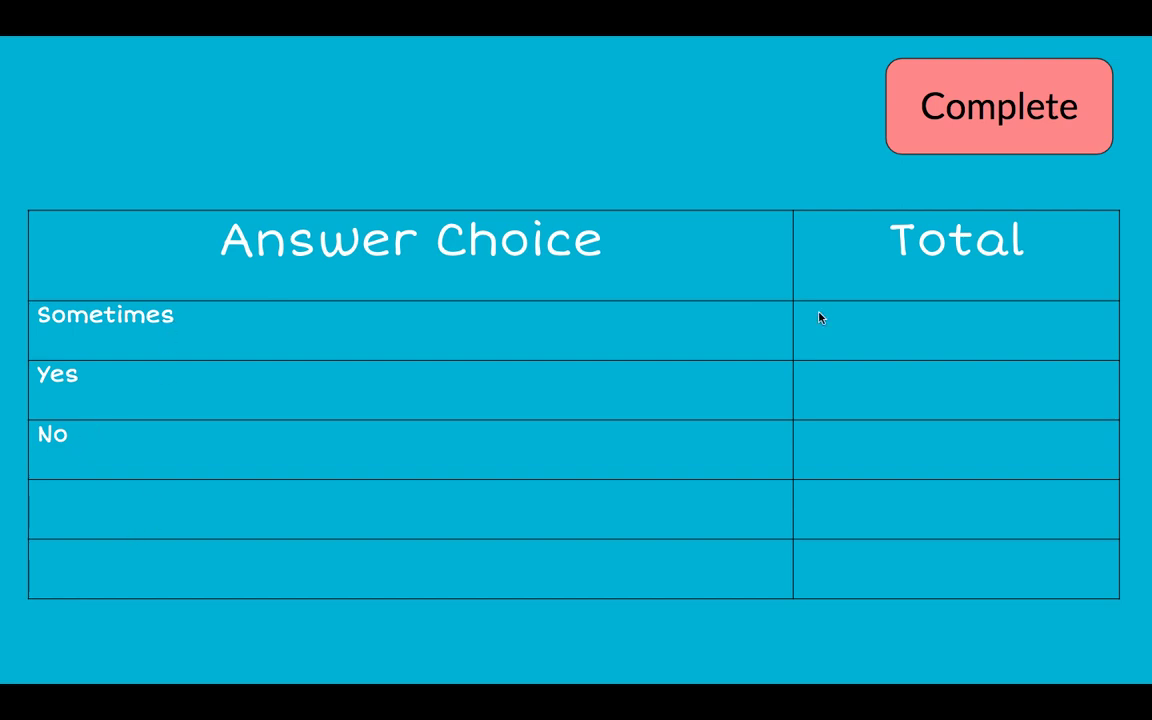
pyautogui.press('Escape')
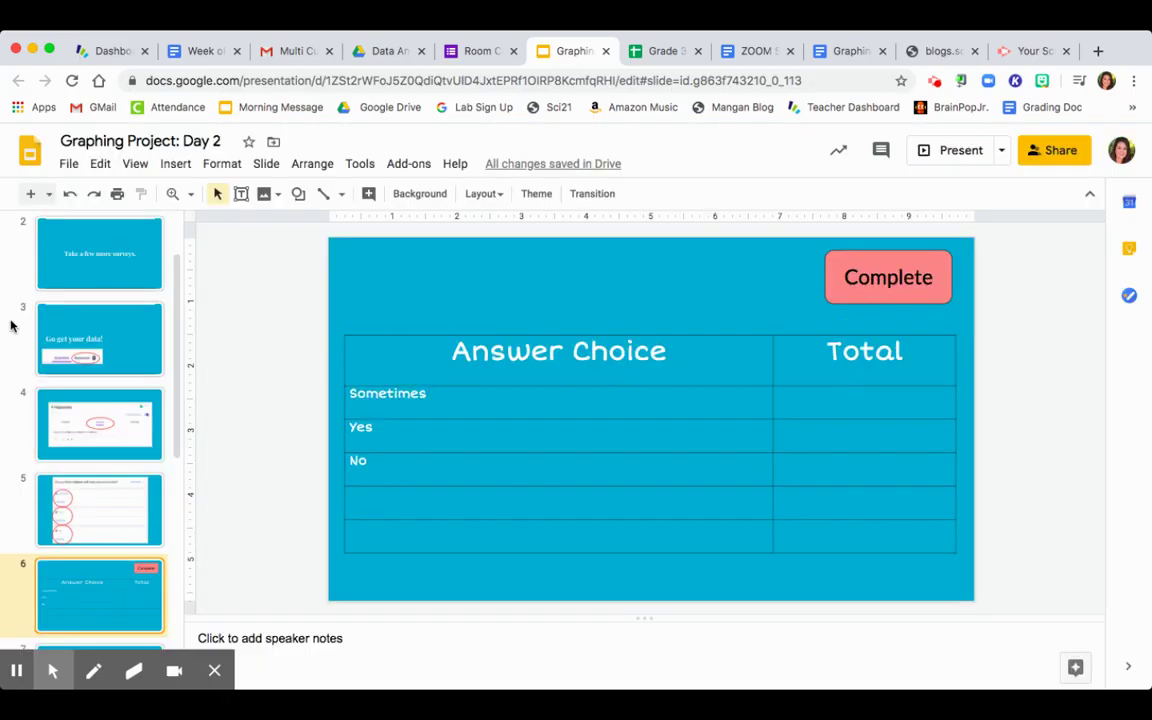
# Check slide 5's survey results and enter 6 as the Sometimes total on slide 6
pyautogui.click(86, 494)
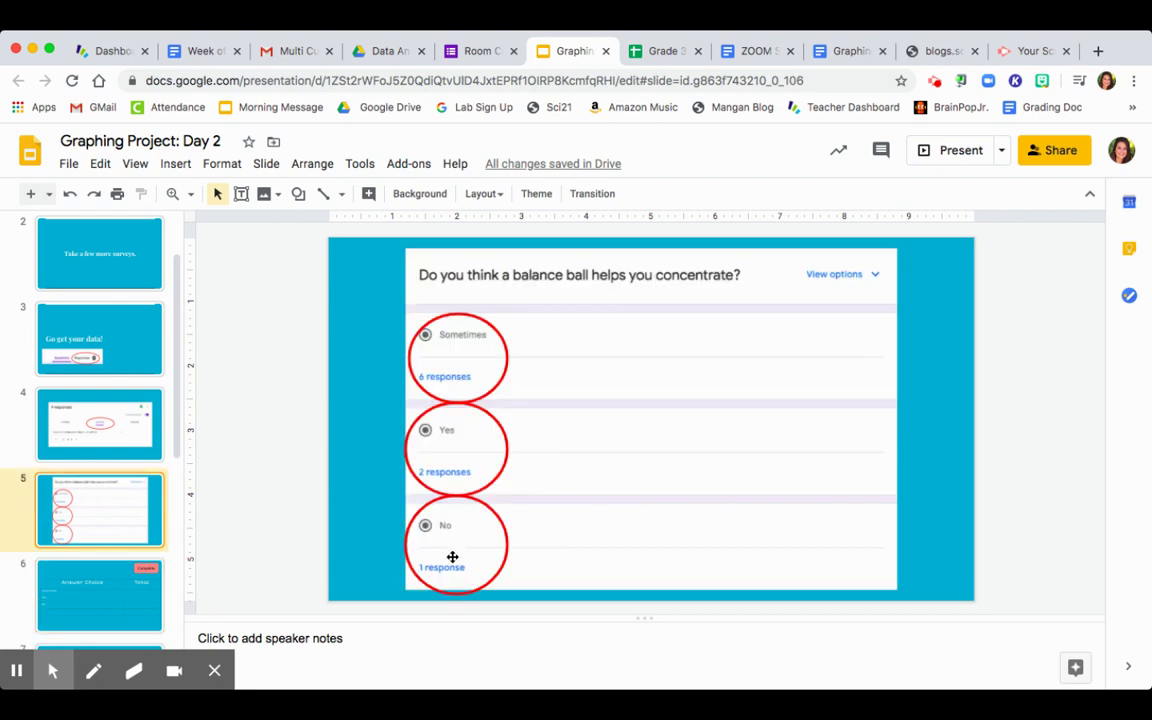
pyautogui.click(171, 565)
pyautogui.click(825, 397)
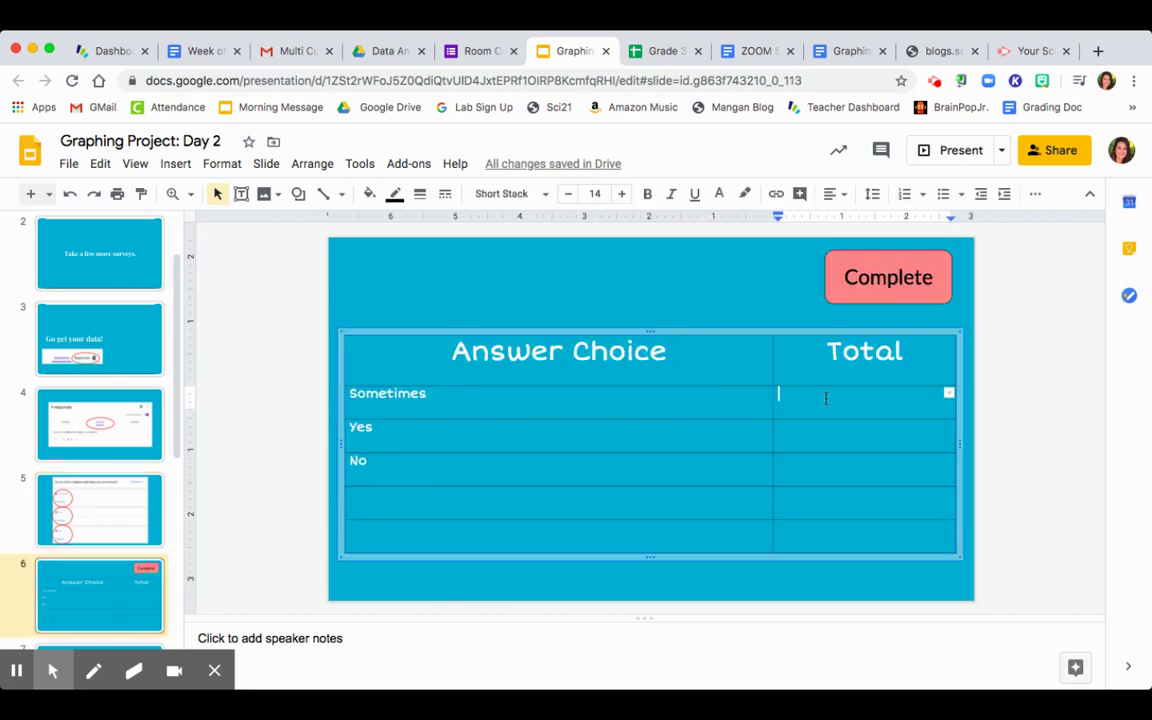
pyautogui.write('6')
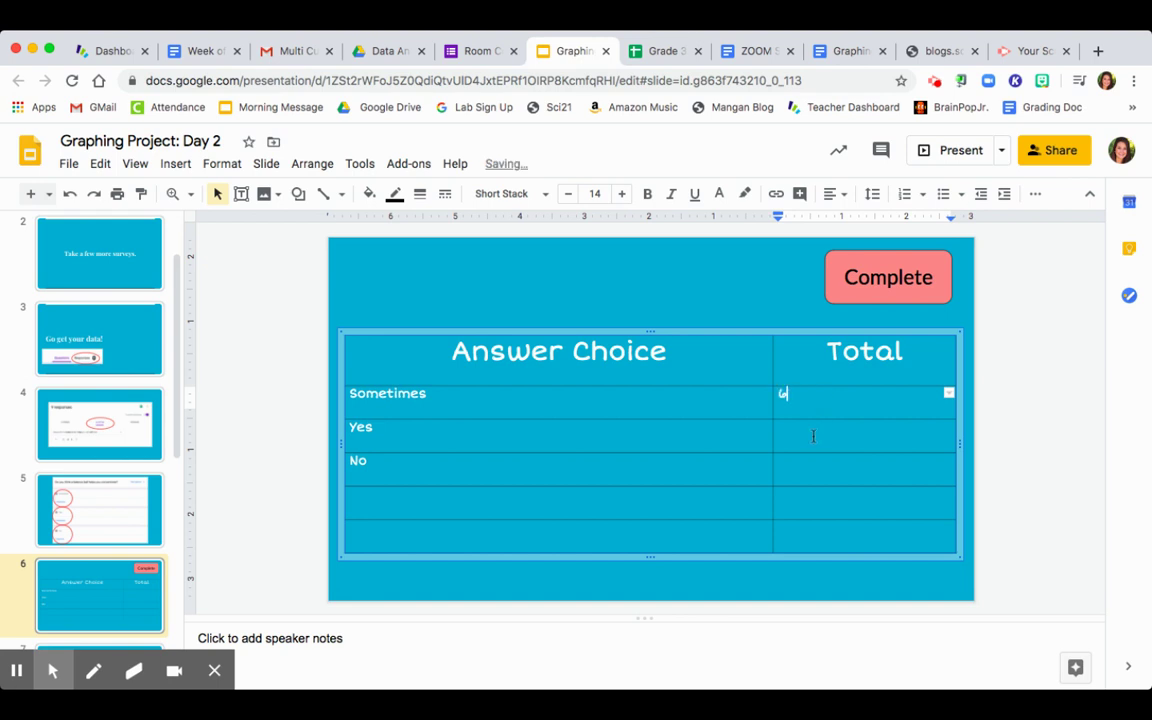
pyautogui.click(813, 437)
# Enter 2 for Yes and 1 for No in slide 6's Total column
pyautogui.click(104, 492)
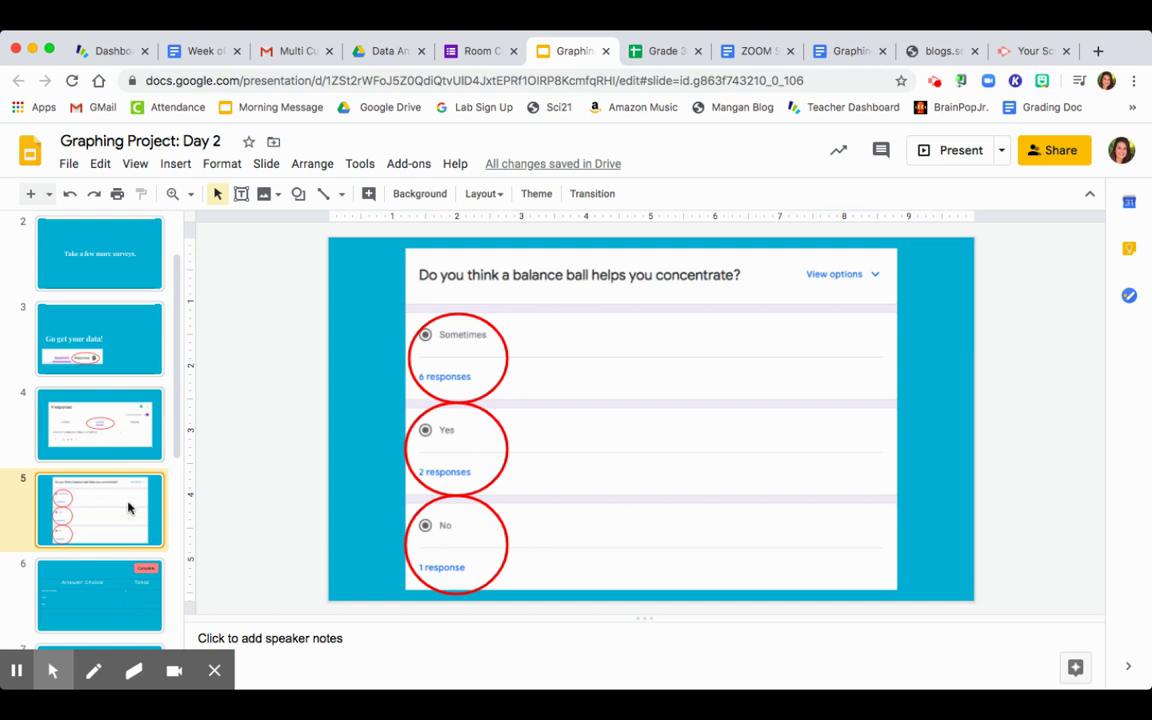
pyautogui.click(112, 585)
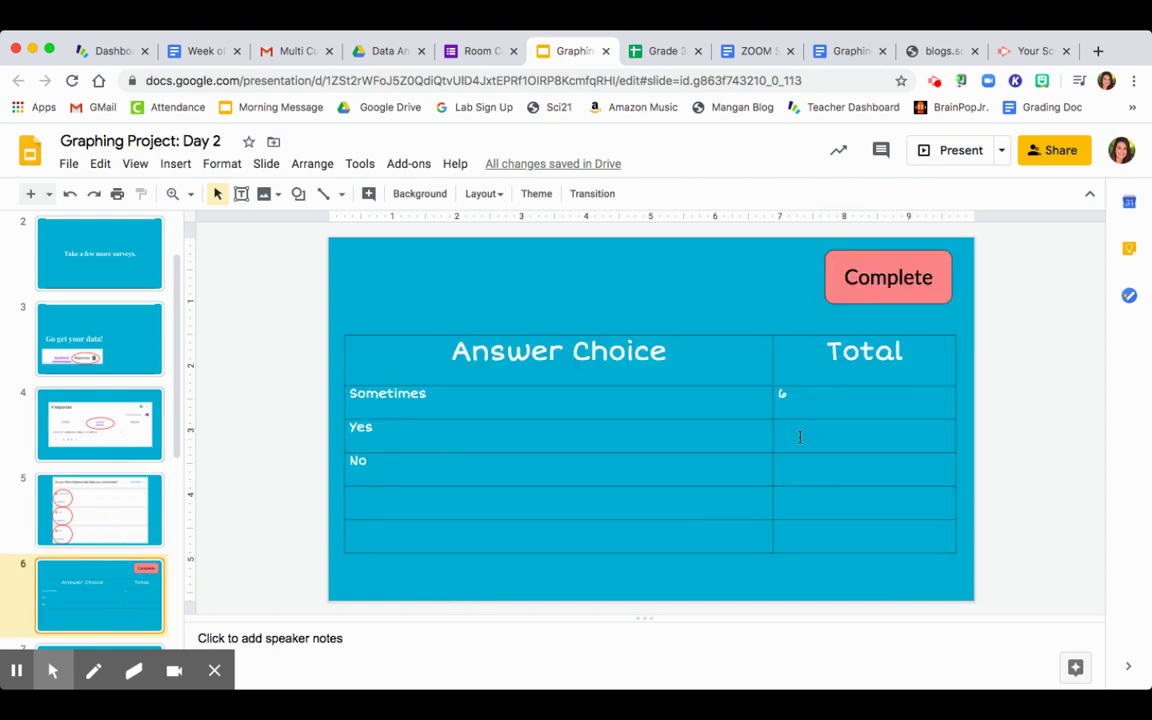
pyautogui.click(800, 437)
pyautogui.write('2')
pyautogui.click(790, 465)
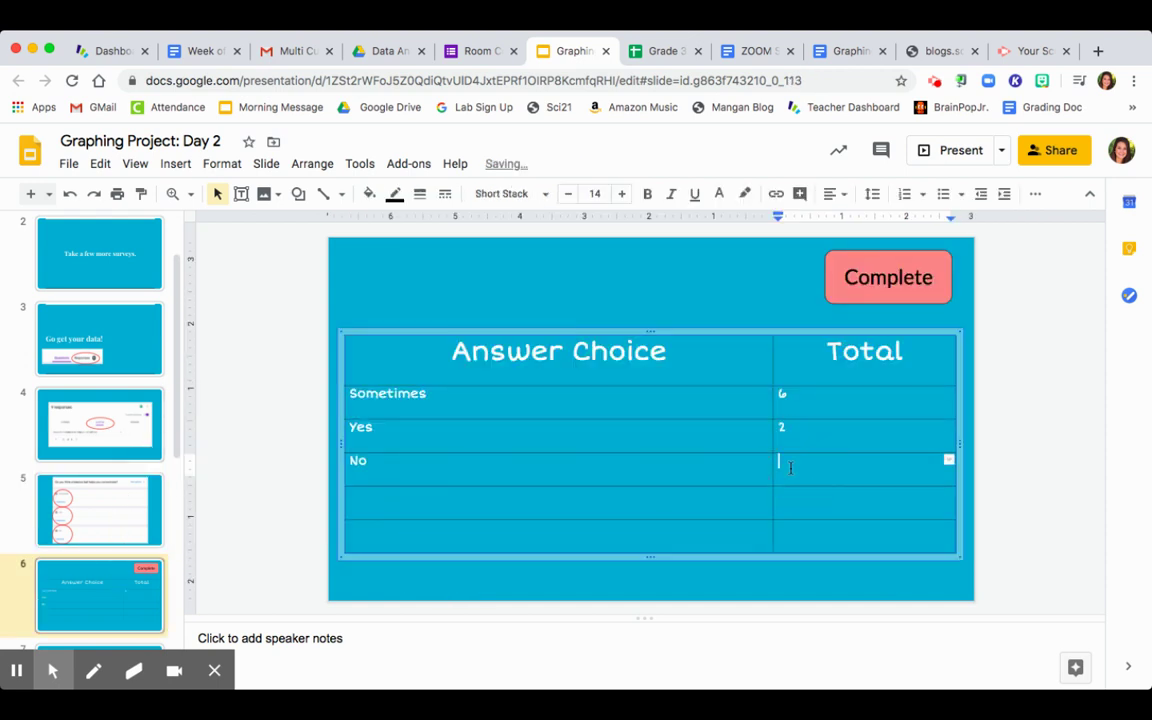
pyautogui.write('1')
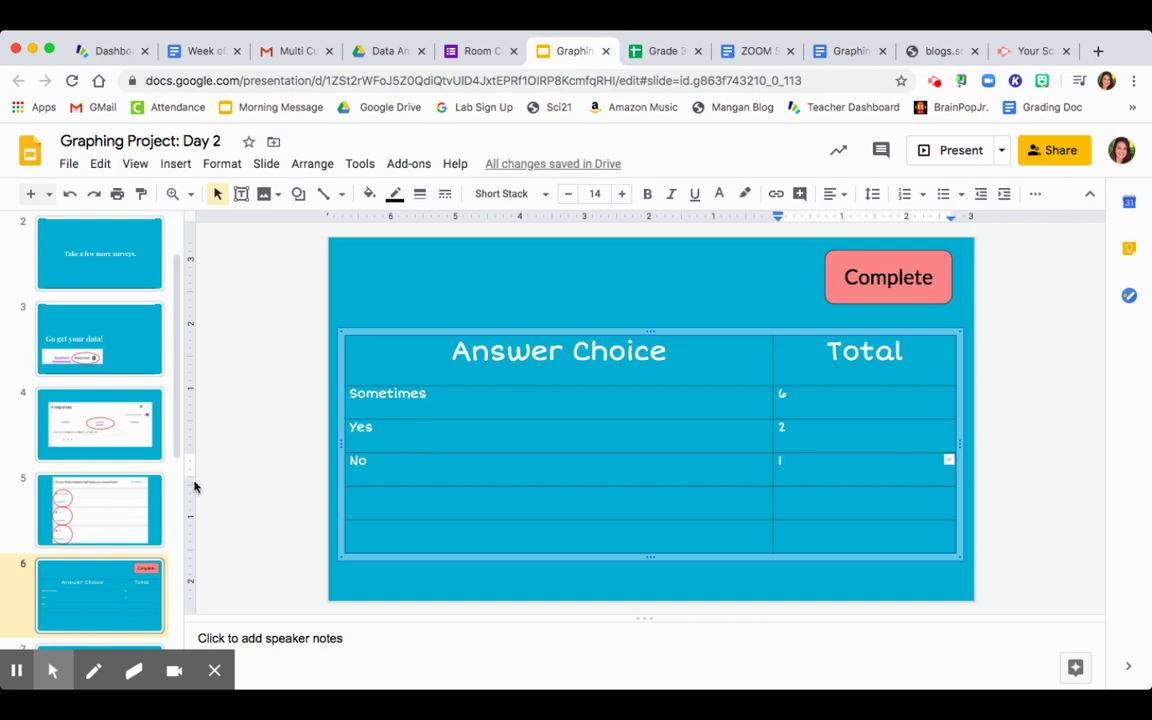
pyautogui.scroll(-1, 101, 557)
pyautogui.click(103, 556)
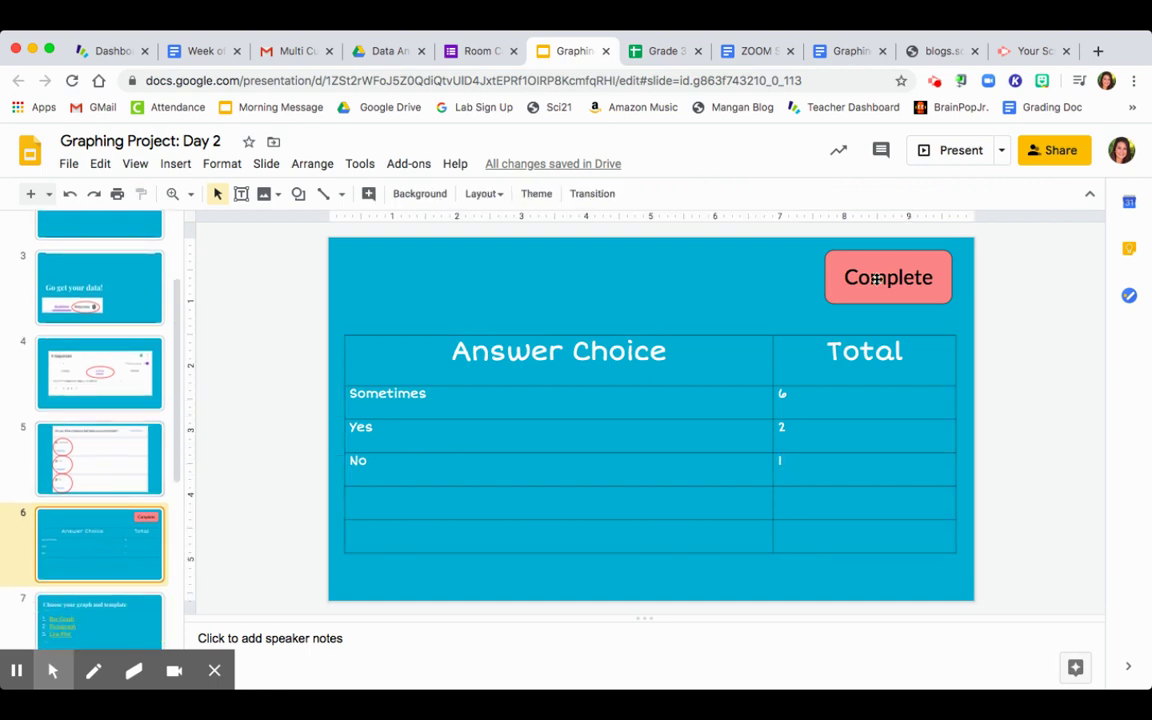
# Present from the completed table slide and advance to slide 7, 'Choose your graph and template'
pyautogui.click(923, 152)
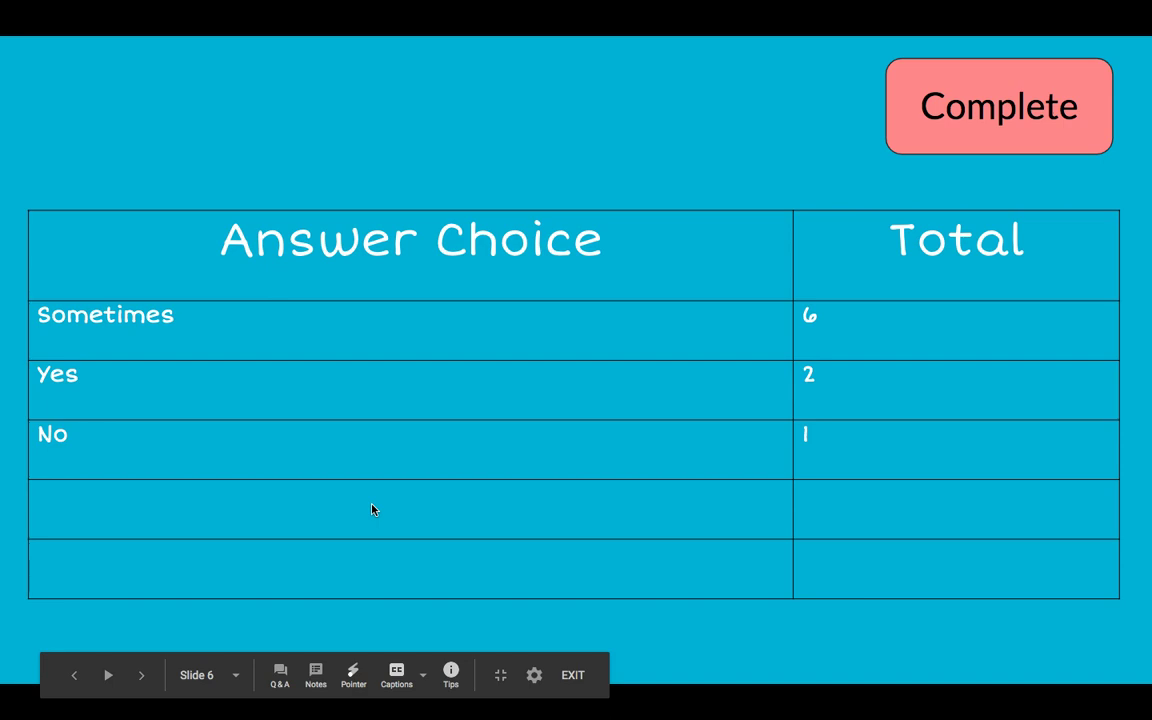
pyautogui.click(372, 510)
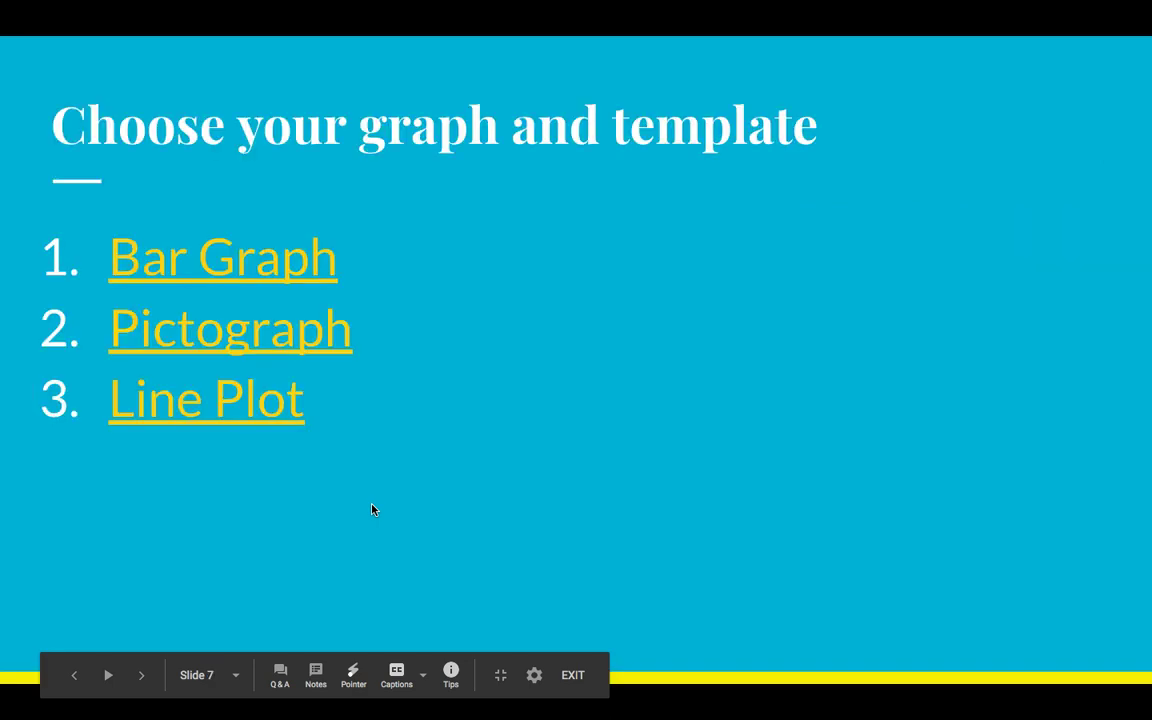